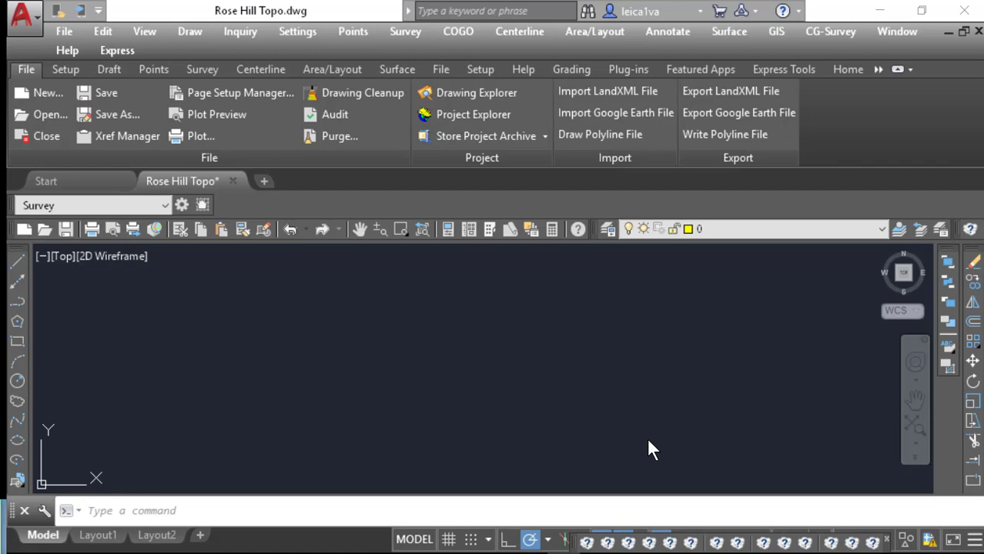
Step: Load the Leica Demo.fld code table into the Field to Finish editor from the Survey menu
click(417, 28)
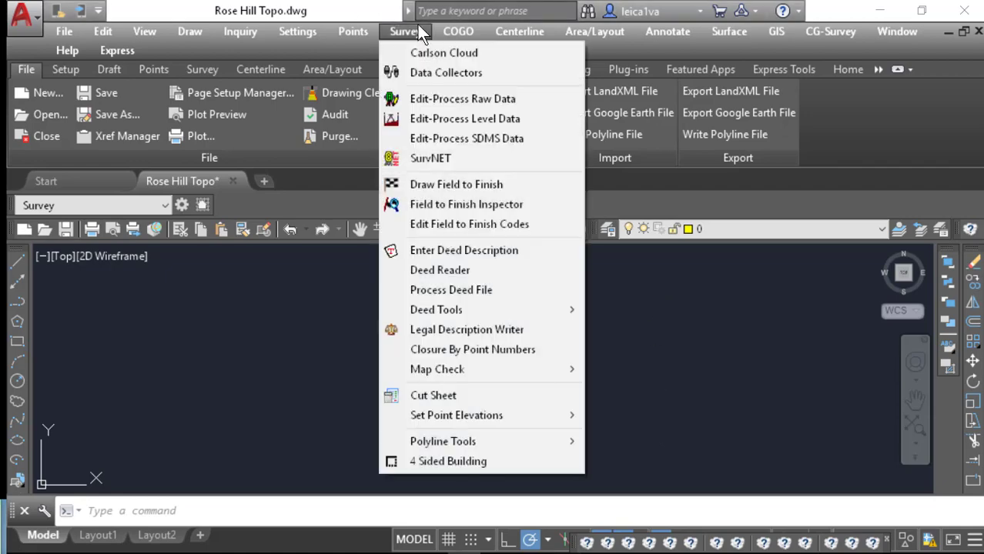
click(452, 224)
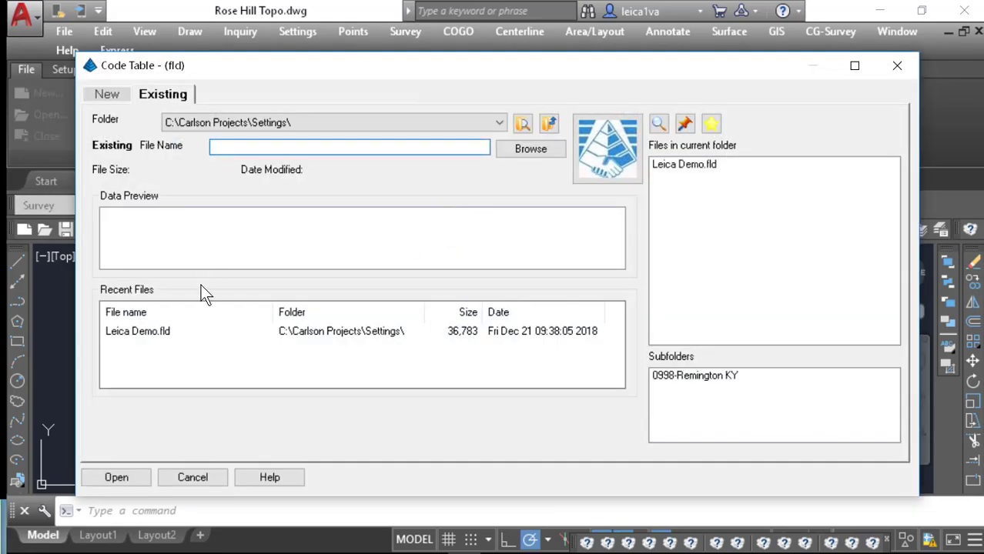
click(170, 334)
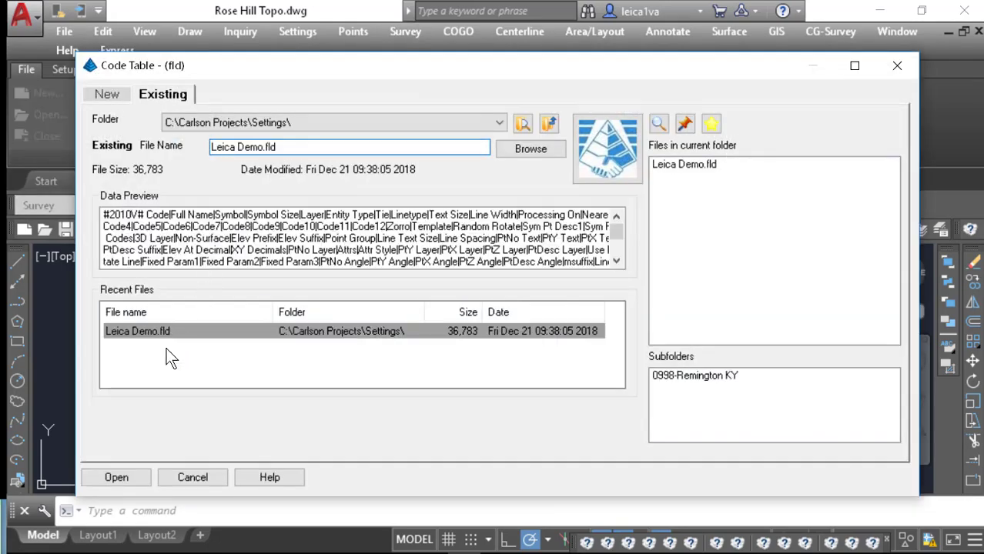
click(125, 478)
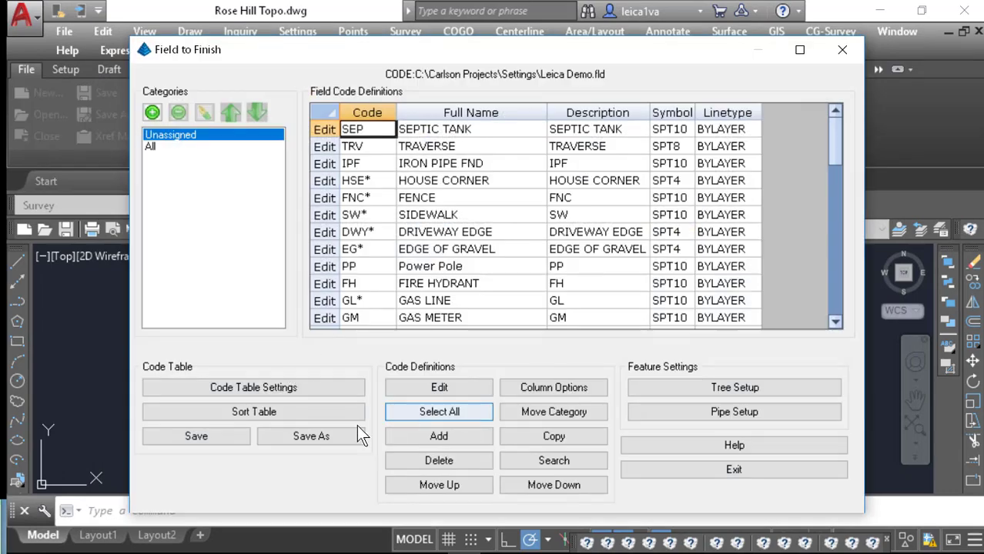
Step: Show the Special Codes list from the Leica Demo code table settings
click(299, 389)
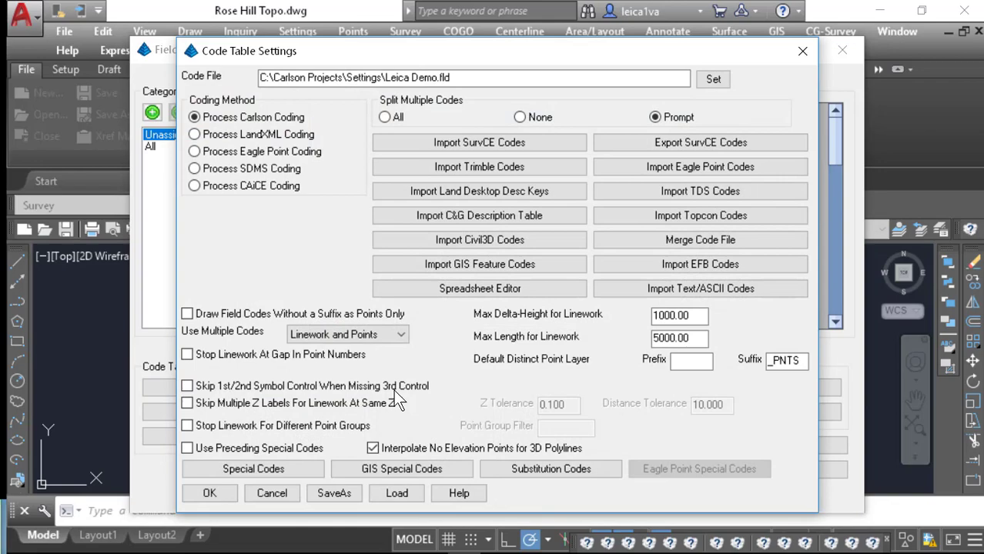
click(254, 472)
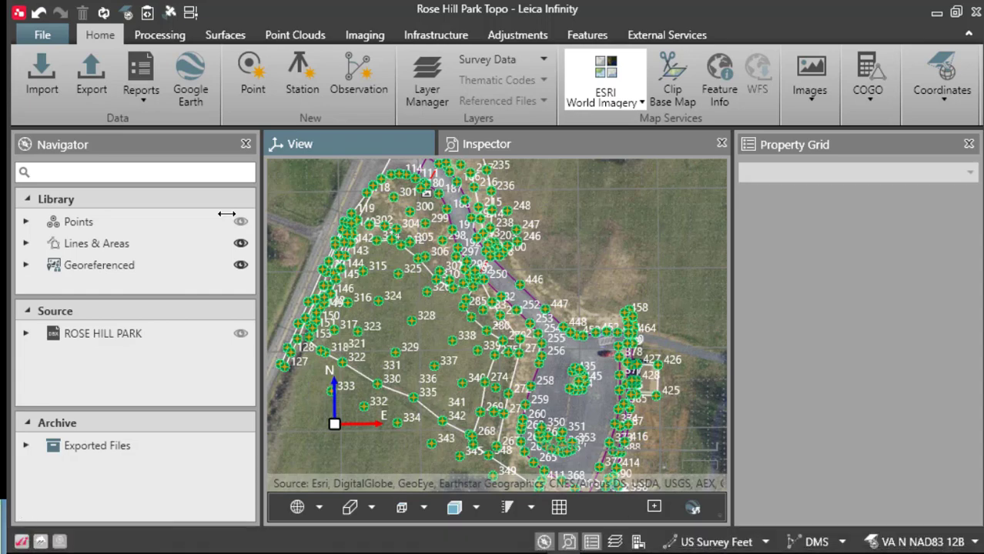
Step: View the project's Info & Settings to see linework flags S, C, E and CLS
click(43, 34)
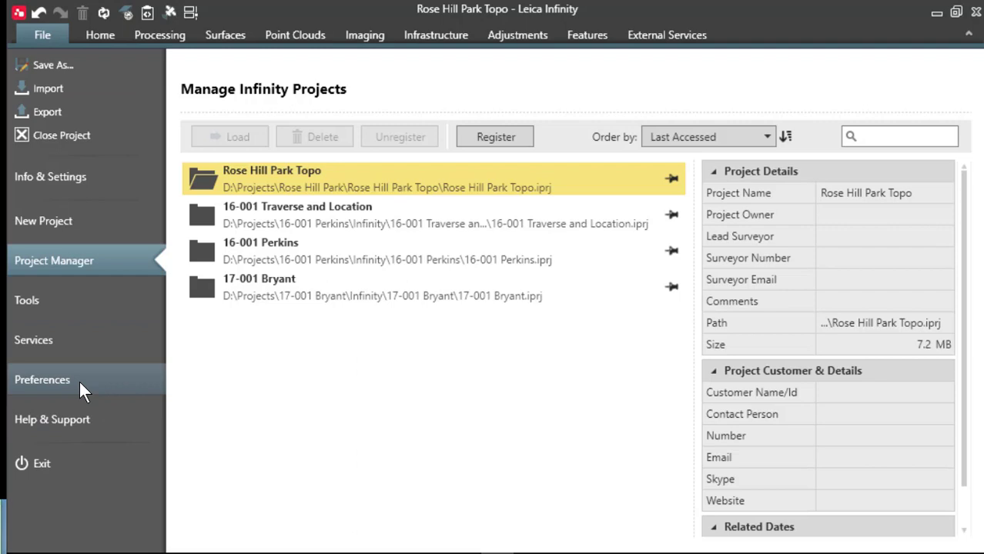
click(55, 177)
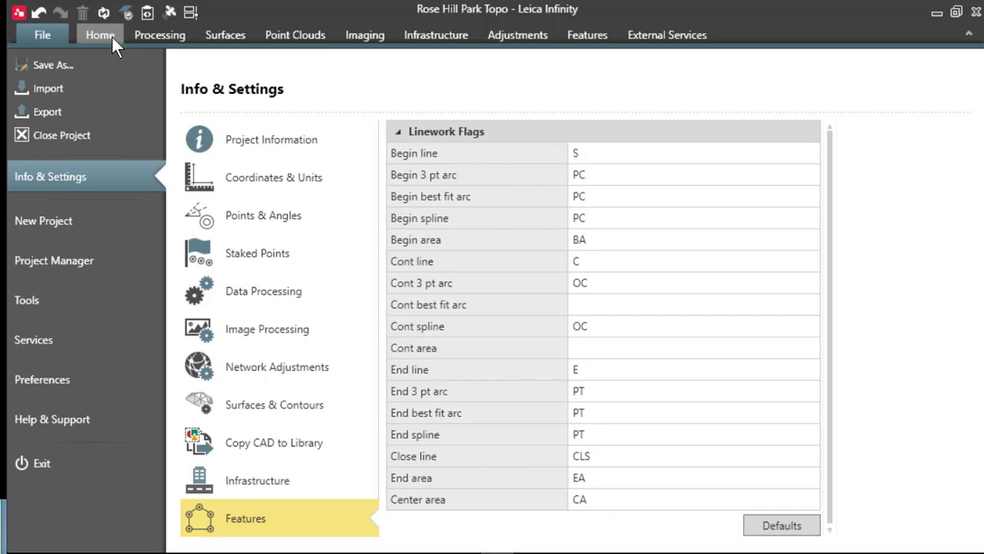
Step: Start exporting the Rose Hill Park Topo data with ASCII as the format
click(100, 35)
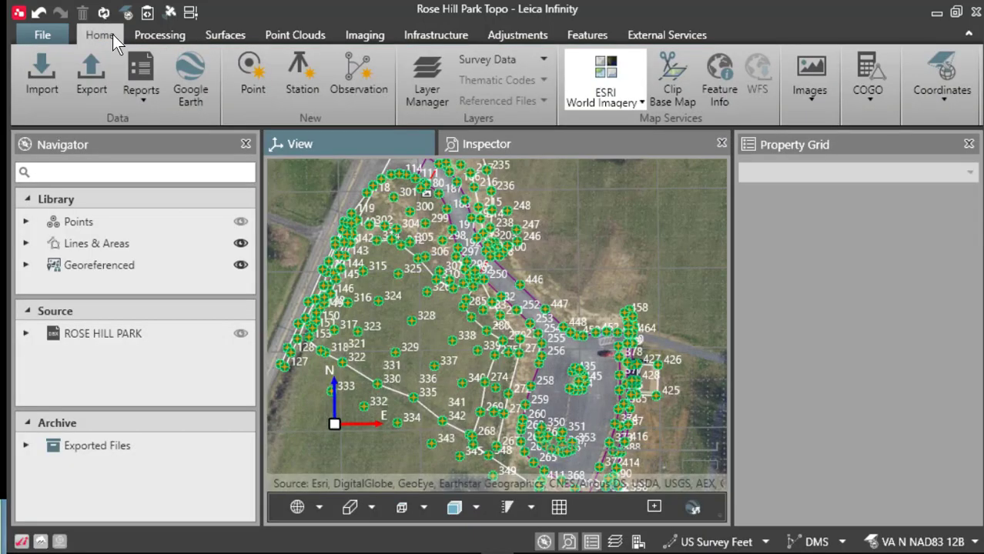
click(104, 79)
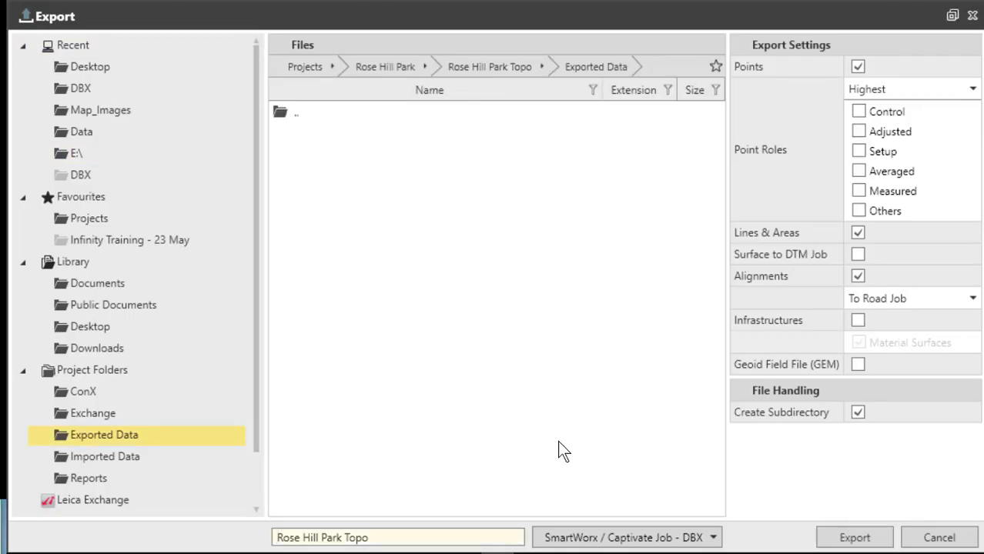
click(624, 538)
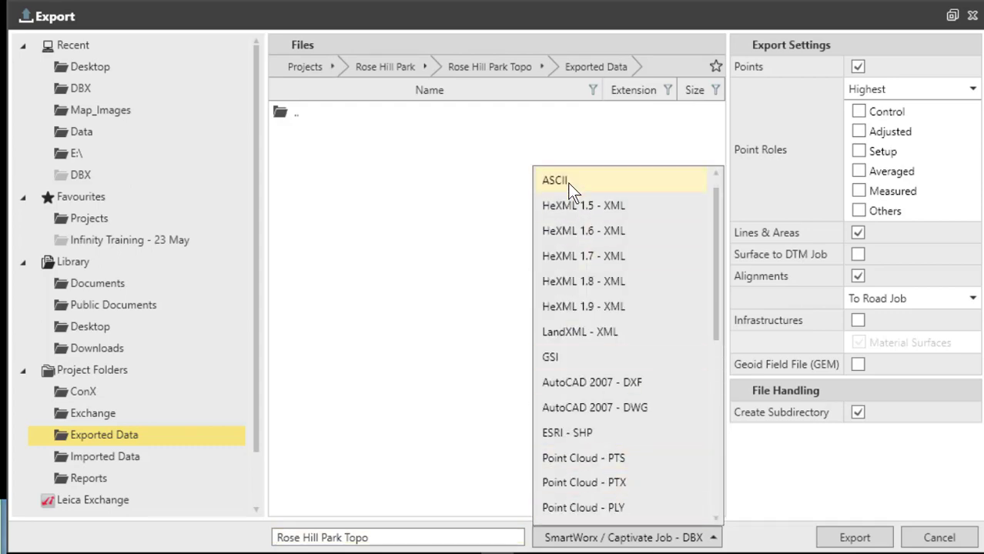
click(566, 182)
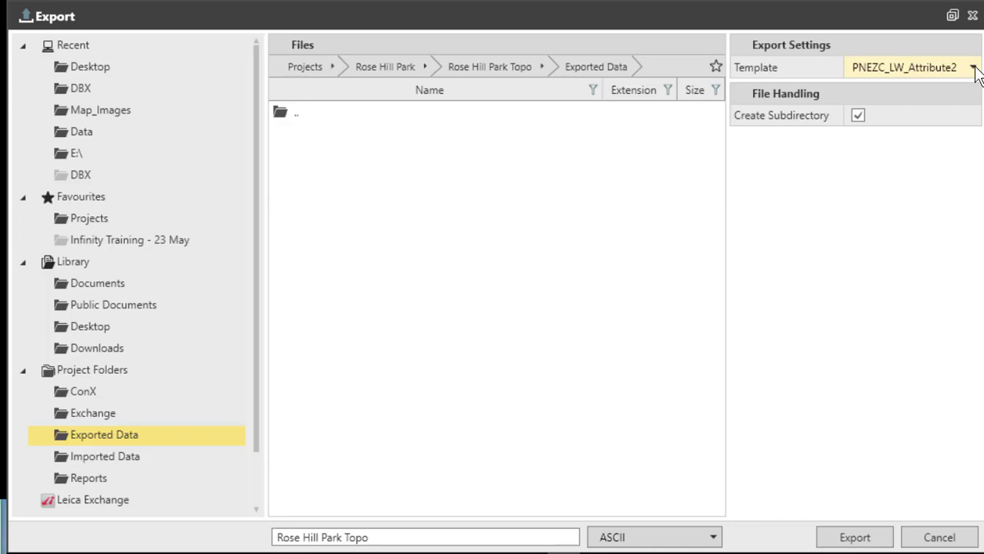
Step: Switch the ASCII export template from PNEZC_LW_Attribute2 to PNEZC_LW_Carlson
click(974, 67)
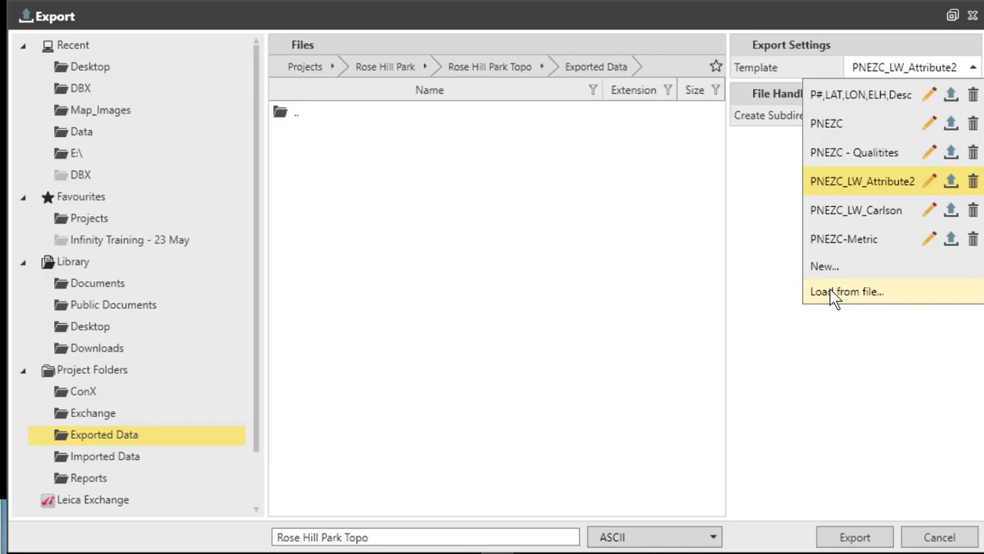
click(847, 210)
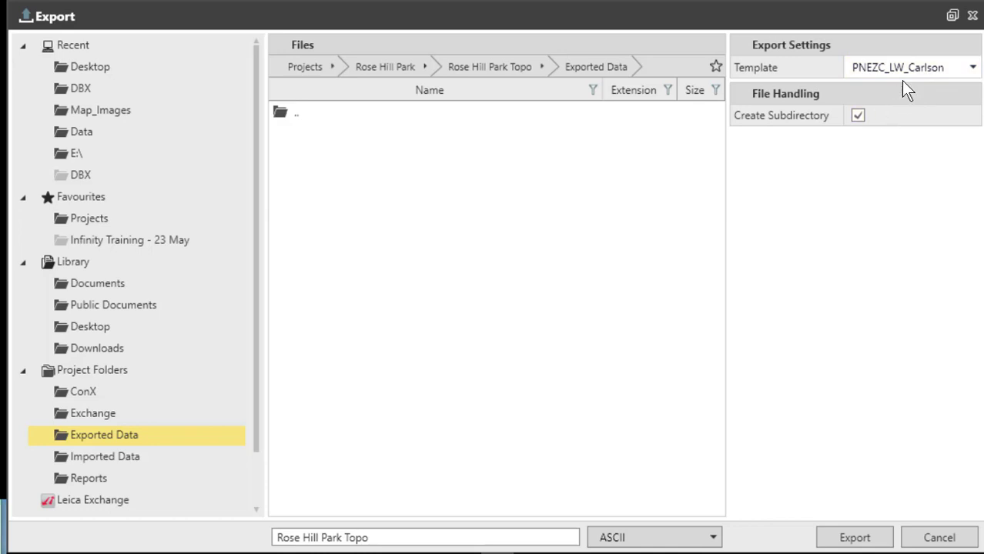
click(971, 70)
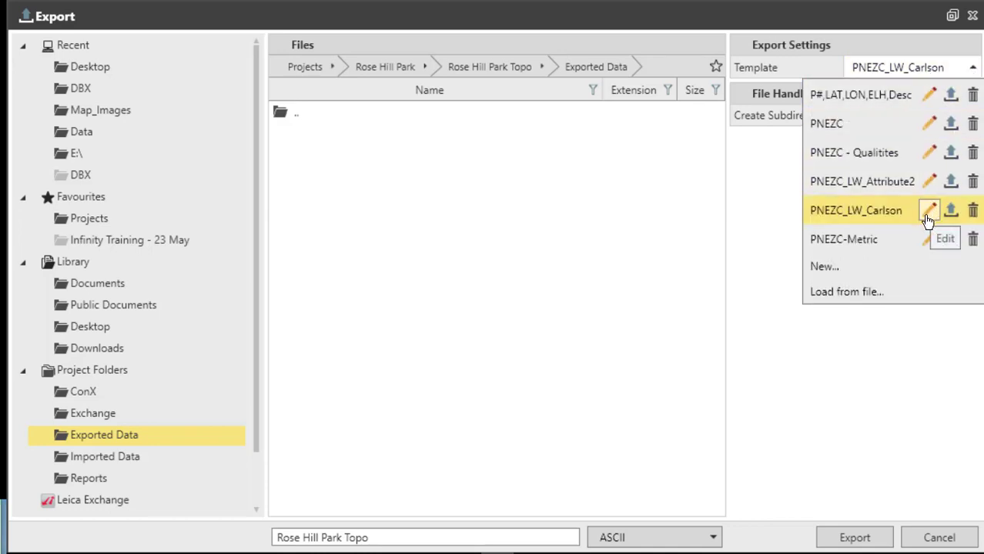
click(928, 215)
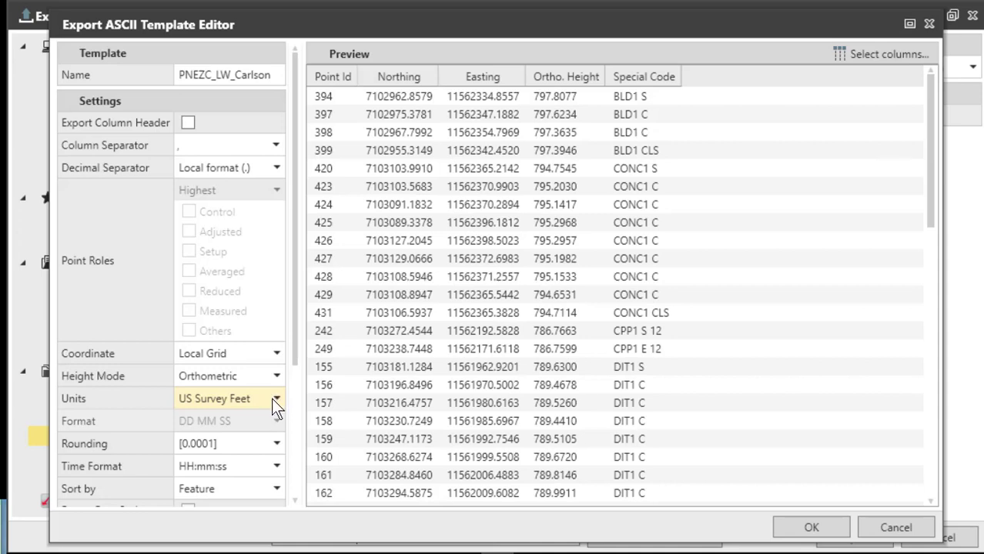
scroll(231, 398, down, 3)
scroll(663, 263, down, 2)
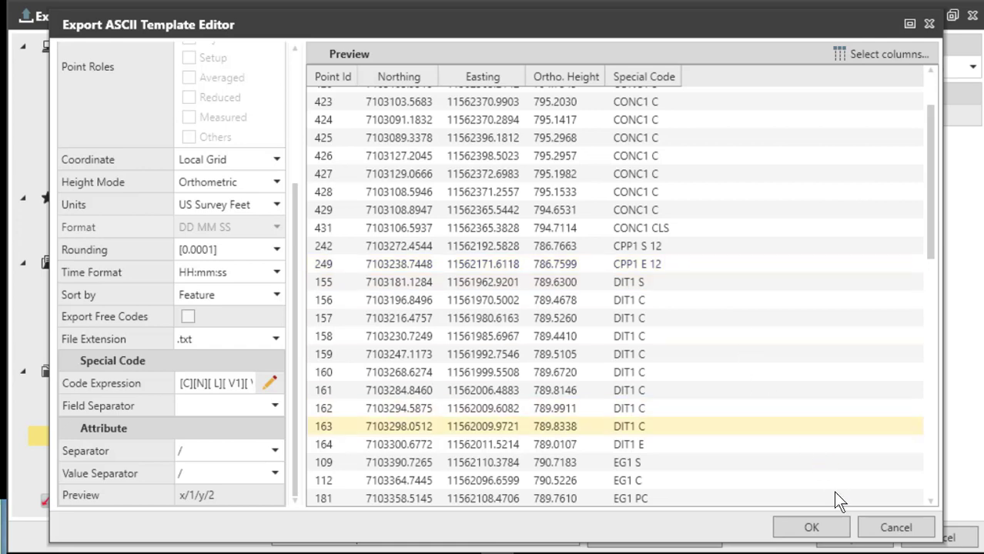
click(816, 530)
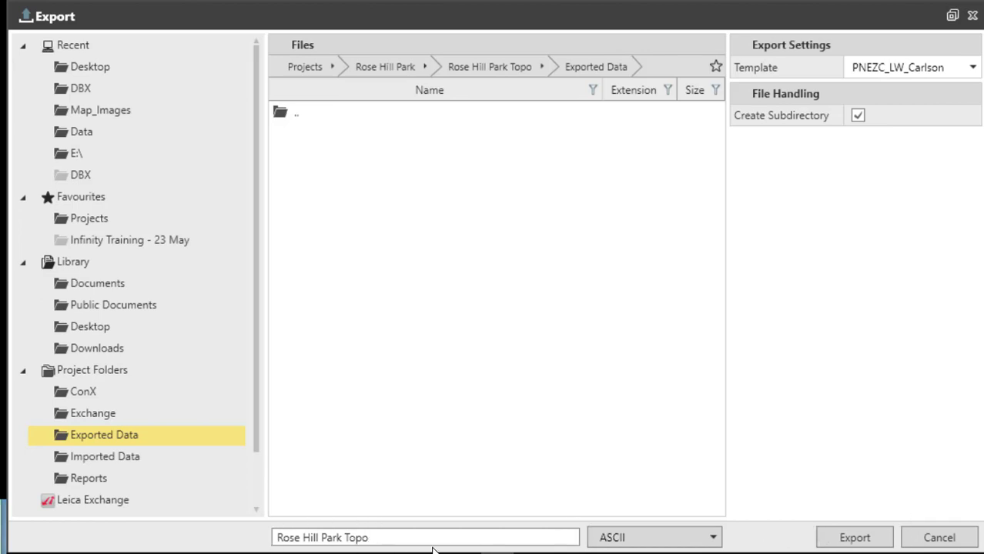
Step: Export Rose Hill Park Topo.txt and view it in Notepad++ from File Explorer
click(844, 538)
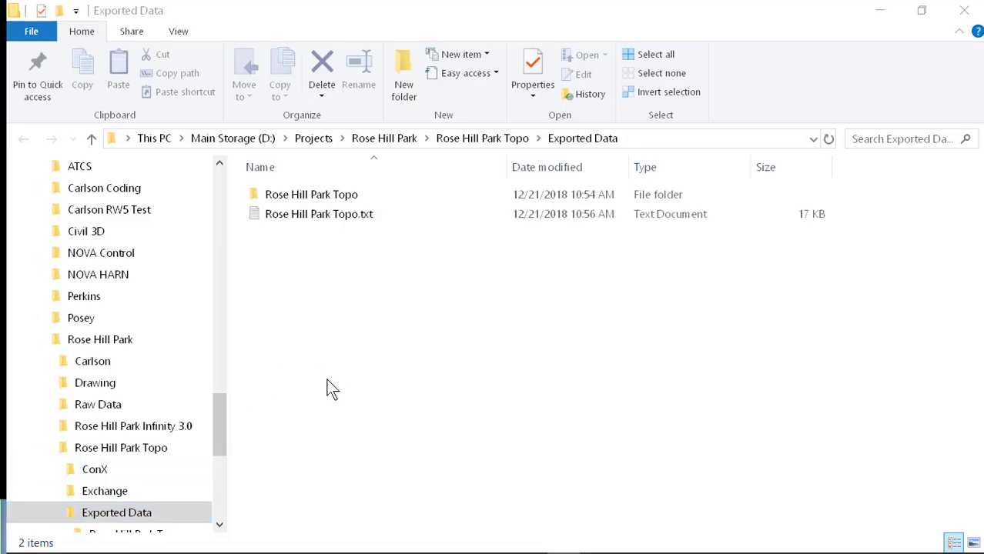
right_click(311, 214)
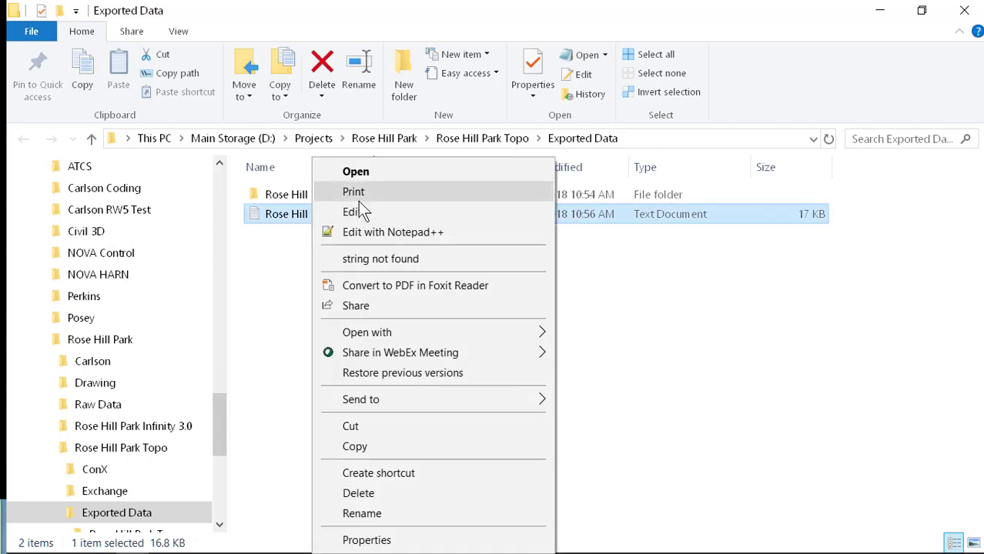
click(372, 234)
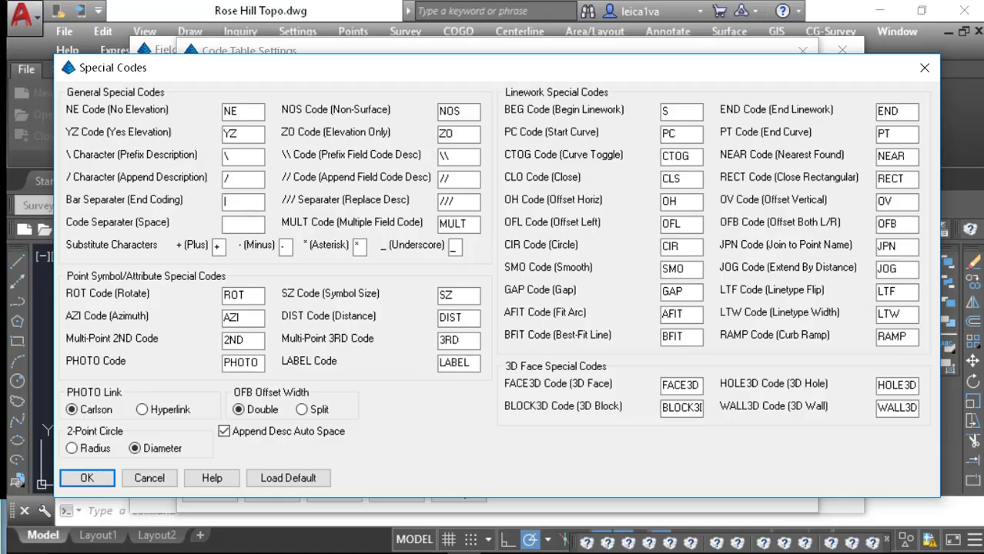
Step: Close the Special Codes, Code Table Settings and Field to Finish windows
click(927, 68)
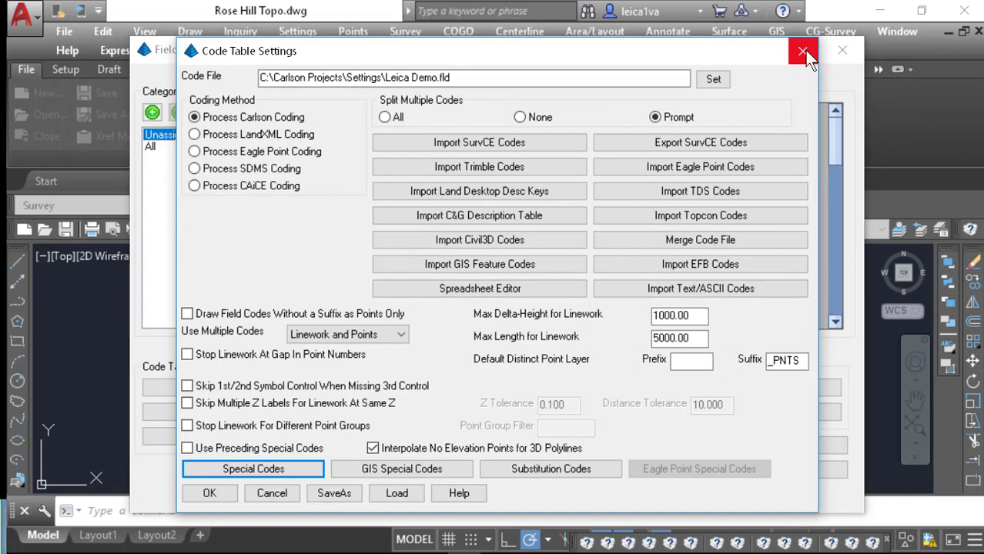
click(805, 55)
click(833, 45)
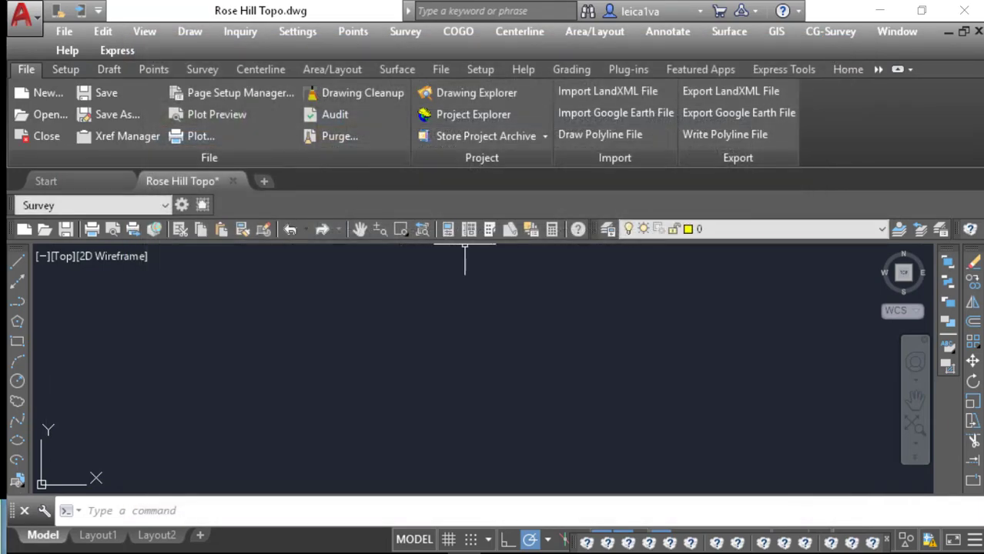
Step: Choose Rose Hill Park Topo.txt for Points > Import Text/ASCII File
click(354, 31)
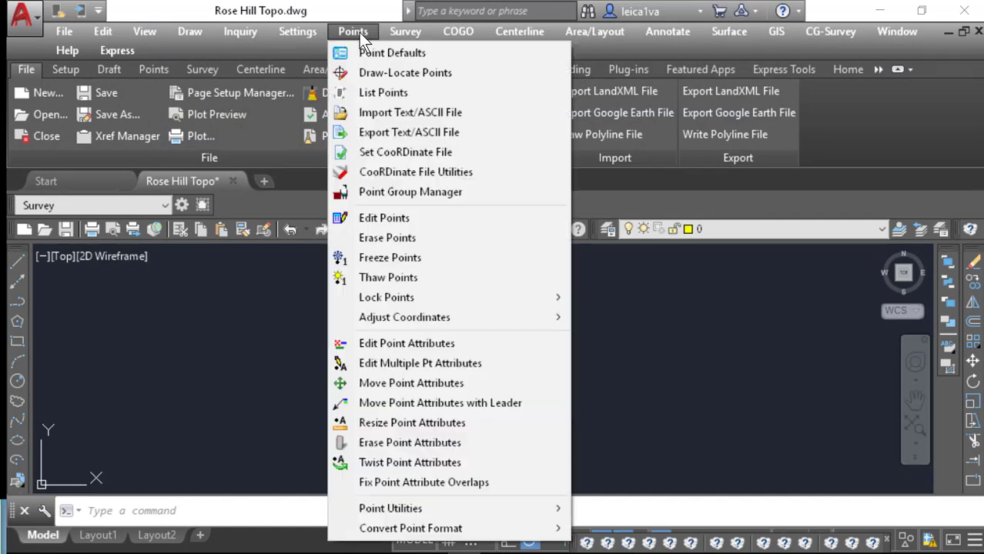
click(368, 112)
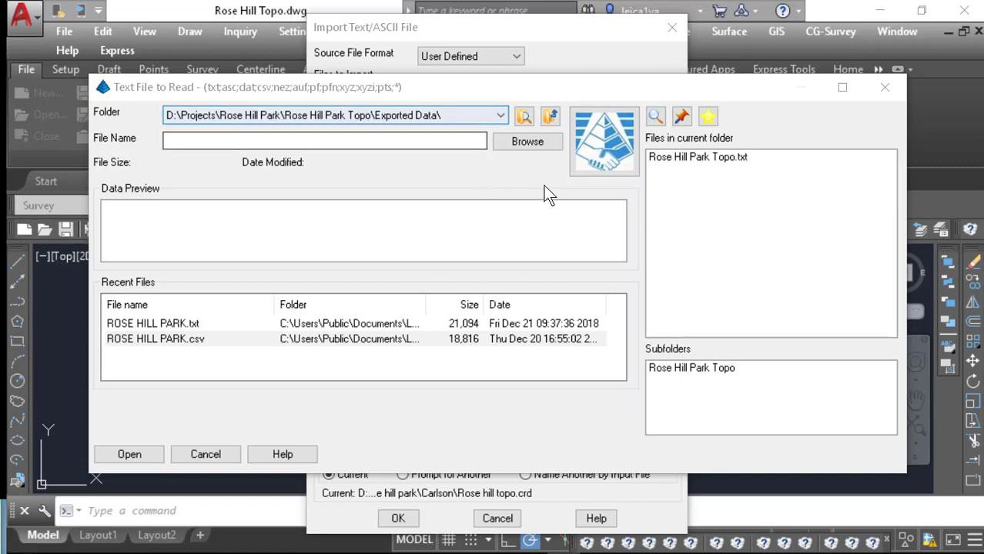
click(684, 158)
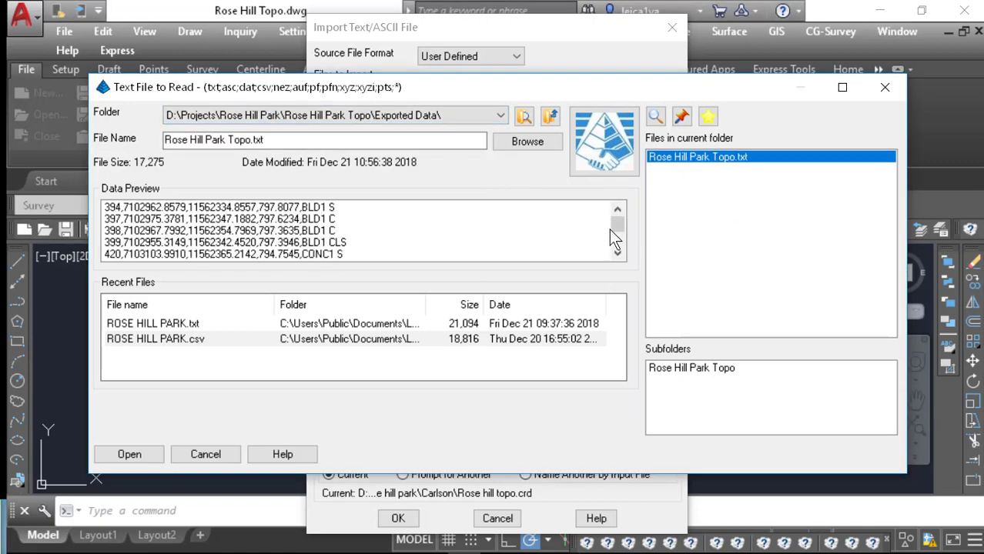
click(129, 455)
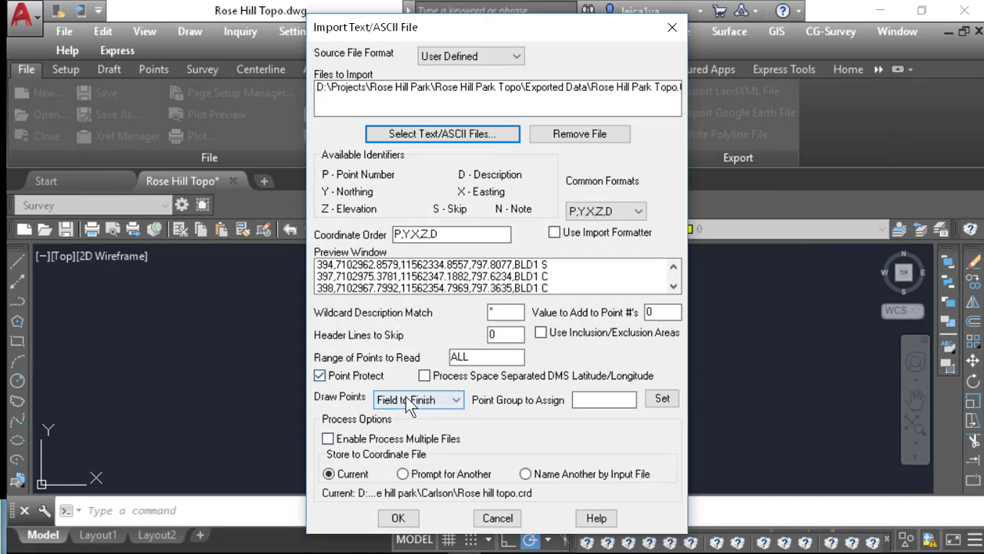
Step: Import the points into Rose Hill Topo.crd, skipping the invalid-name point and splitting all multiple codes
click(403, 520)
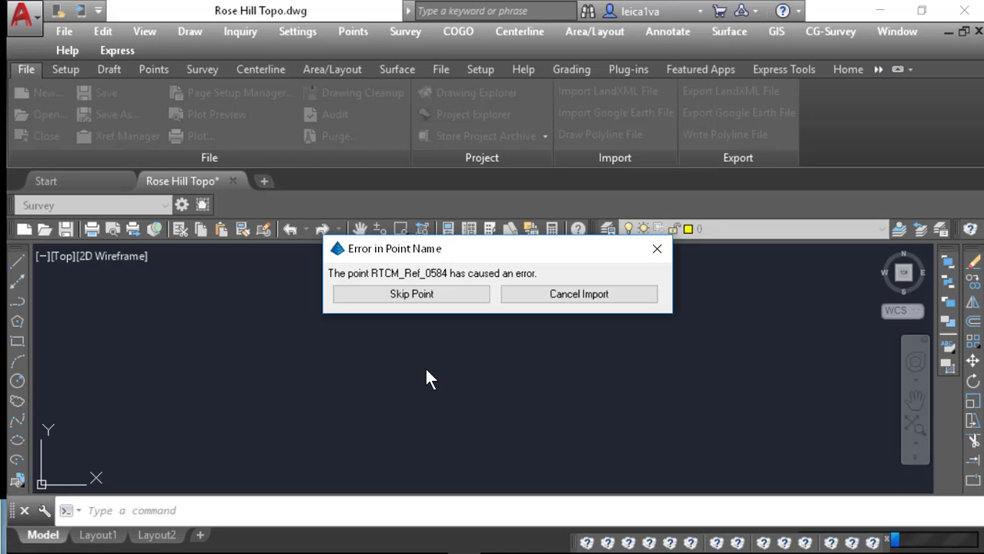
click(442, 296)
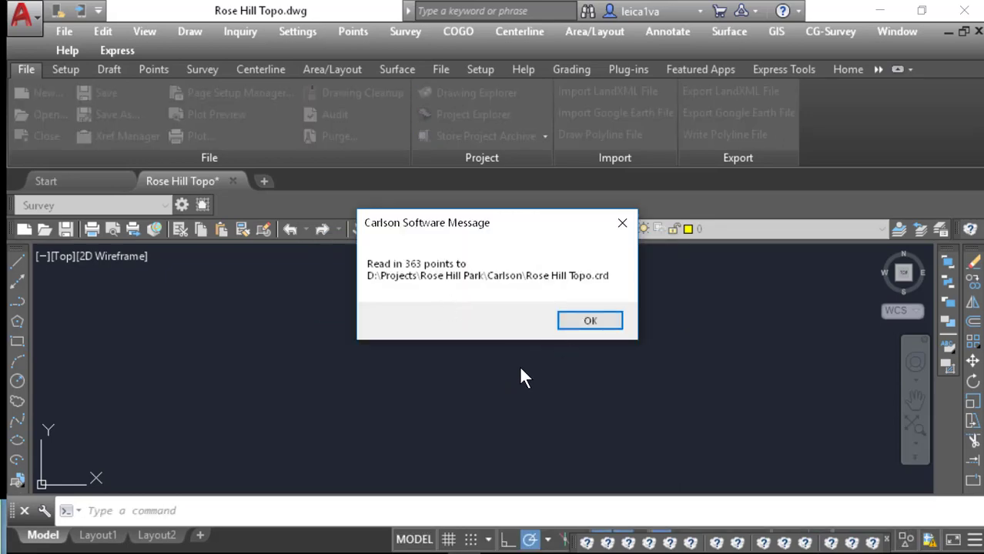
click(596, 320)
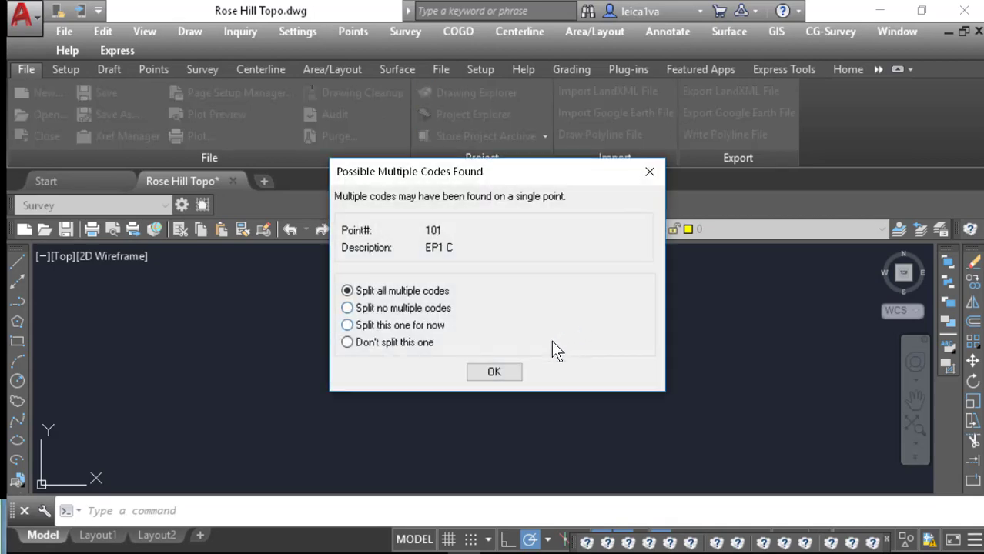
click(493, 372)
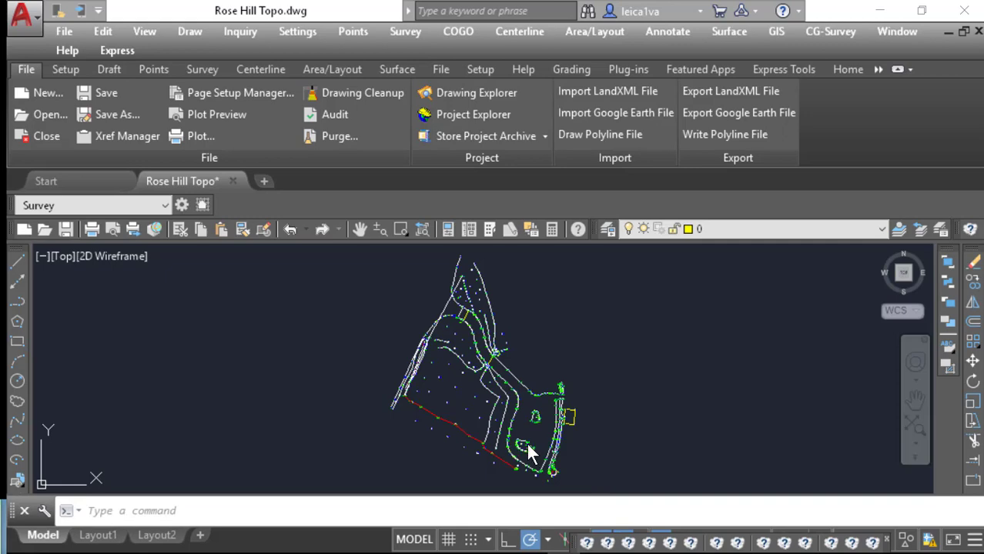
scroll(528, 435, up, 5)
mouse_move(538, 417)
middle_down()
mouse_move(509, 330)
mouse_move(471, 280)
mouse_move(436, 322)
middle_up()
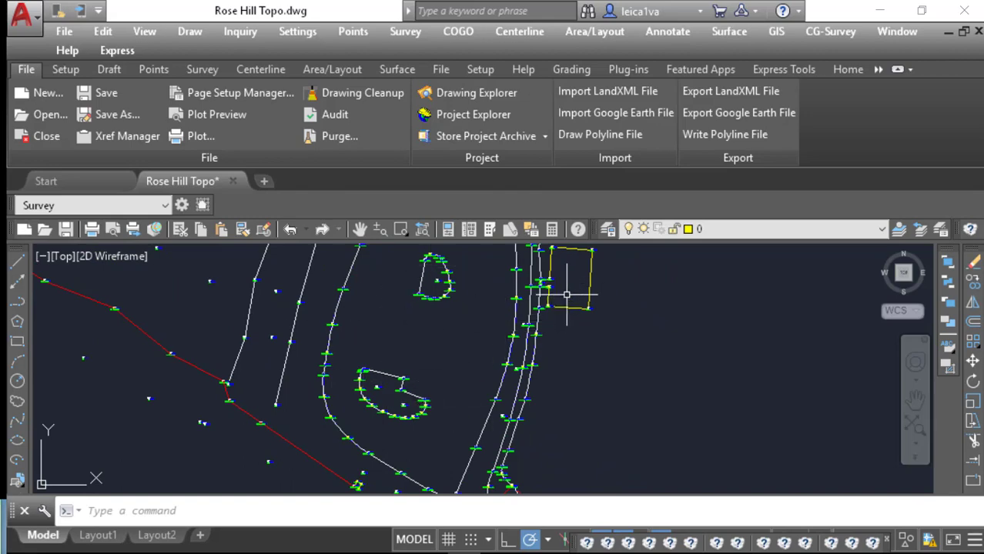
scroll(554, 385, down, 2)
mouse_move(551, 396)
middle_down()
mouse_move(542, 407)
mouse_move(524, 363)
middle_up()
scroll(502, 431, up, 4)
mouse_move(543, 323)
middle_down()
mouse_move(534, 314)
mouse_move(541, 348)
middle_up()
scroll(523, 355, up, 2)
scroll(402, 397, up, 2)
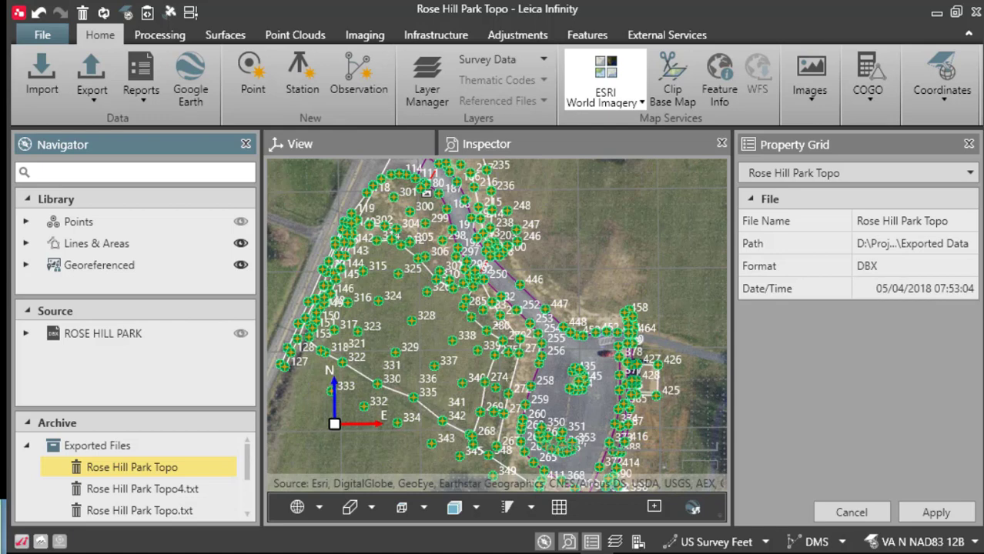
Step: Return to Leica Infinity's Rose Hill Park Topo view over the aerial imagery
mouse_move(6, 548)
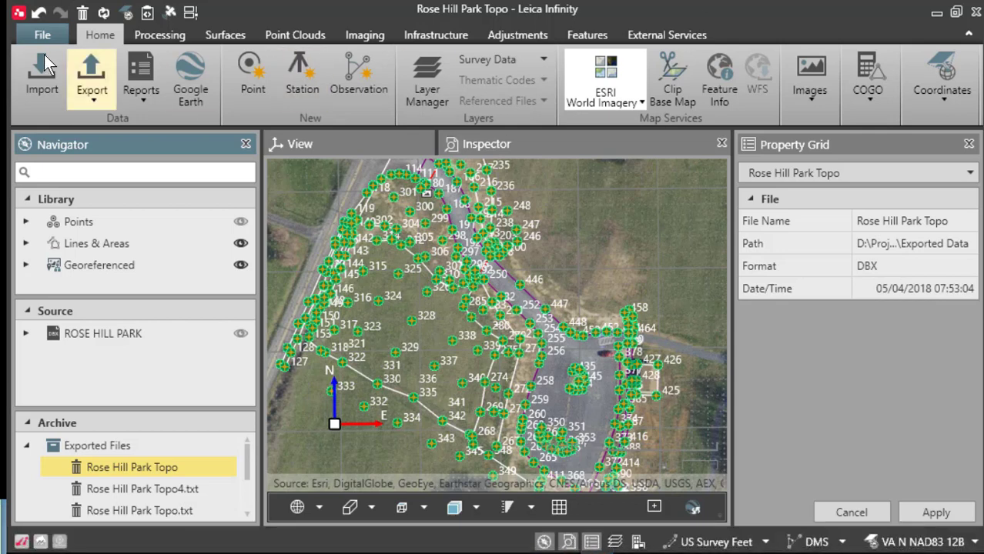
Step: Set up an Export > All as ASCII and bring up the template choices
click(105, 100)
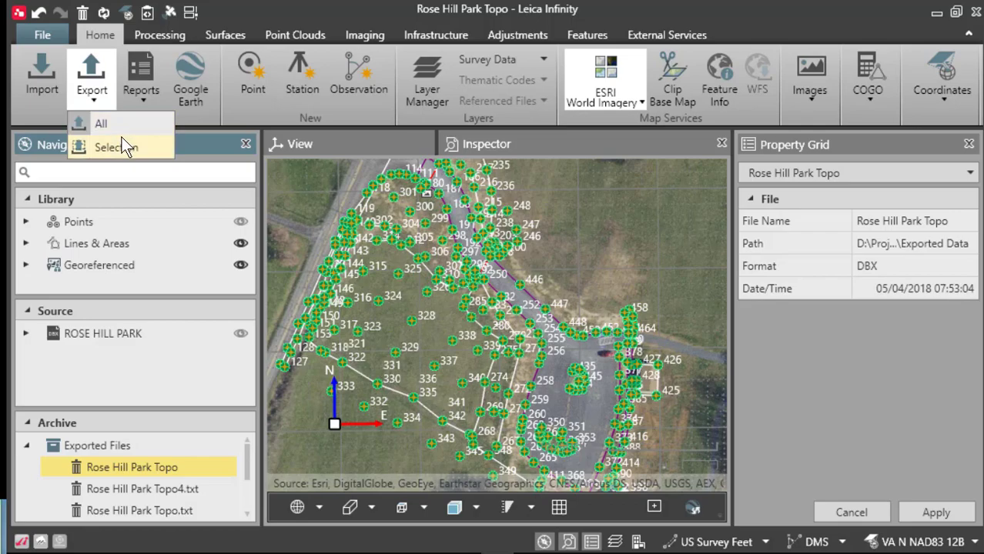
click(118, 129)
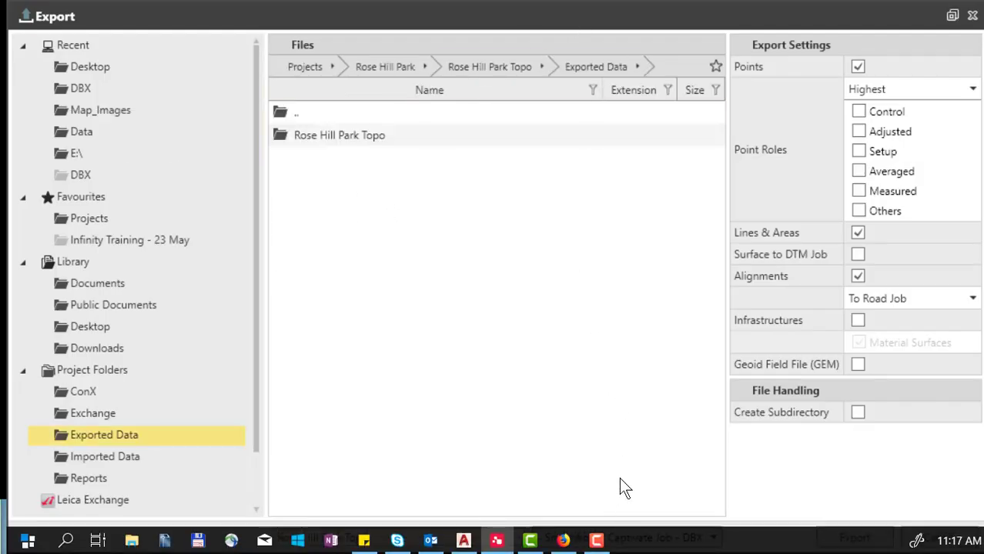
click(621, 528)
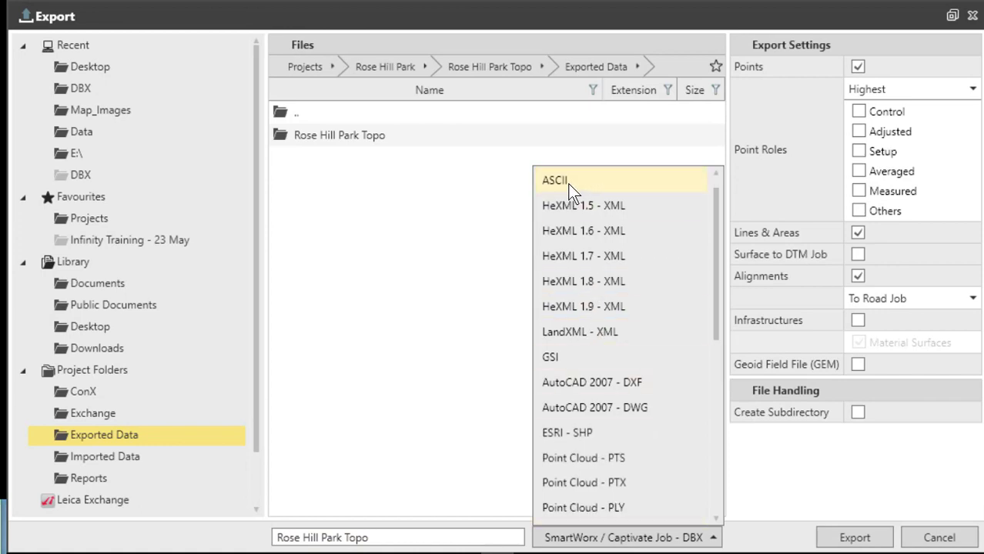
click(569, 184)
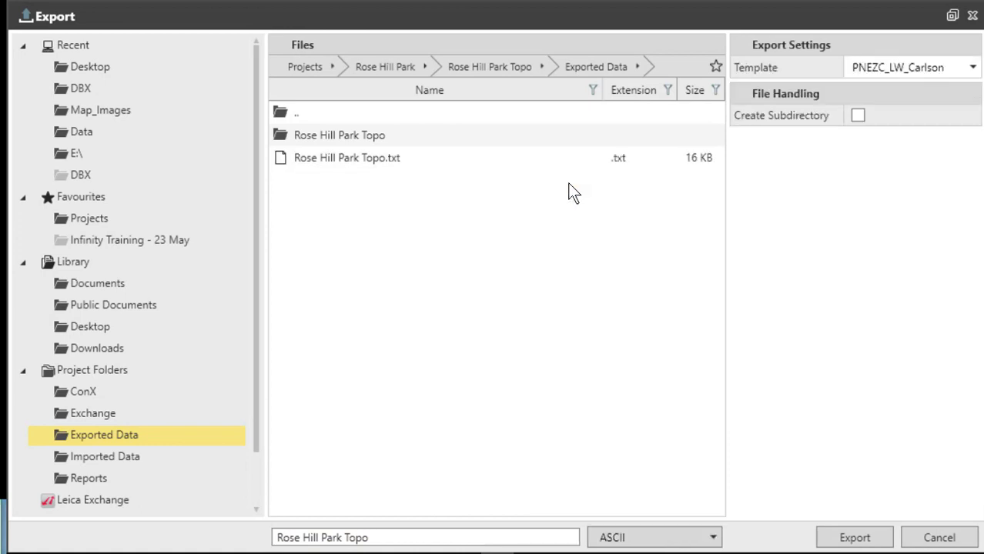
click(974, 71)
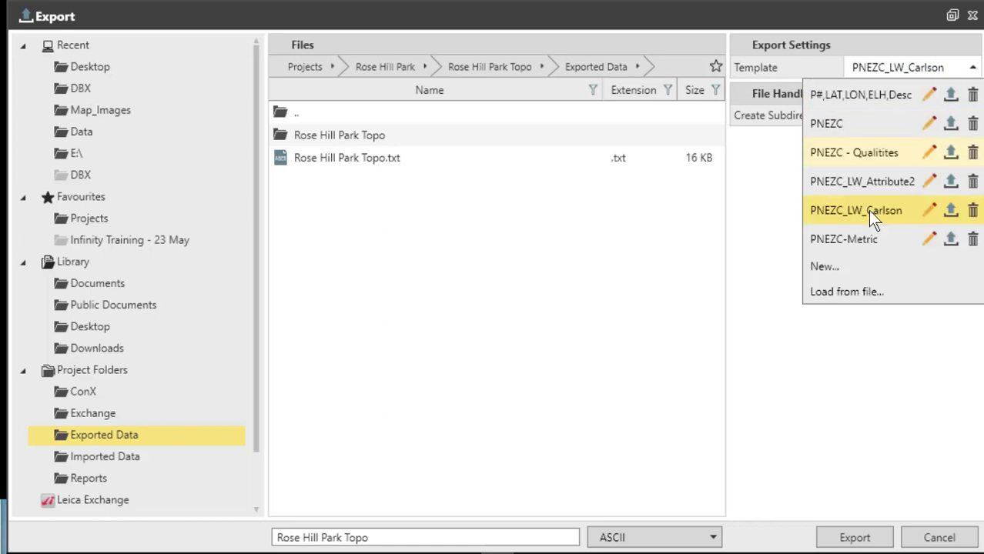
Step: Load the PNEZC_LW_Carlson ASCII template file from the Desktop into the Export dialog
click(847, 291)
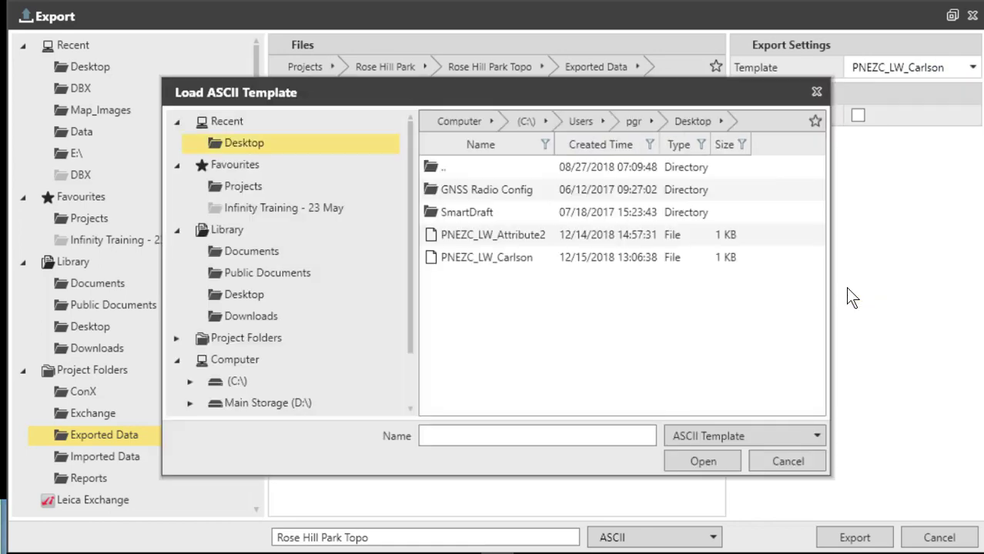
click(552, 258)
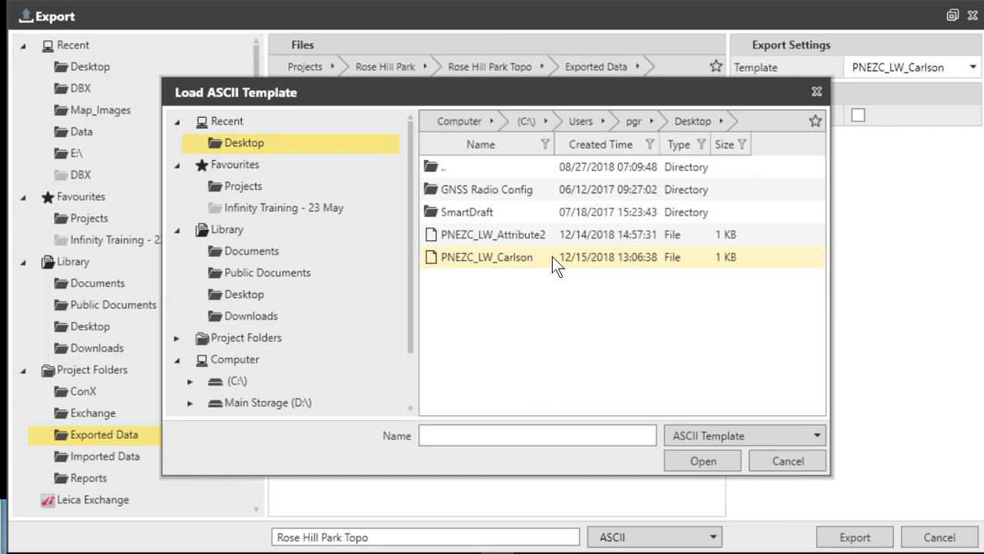
click(513, 258)
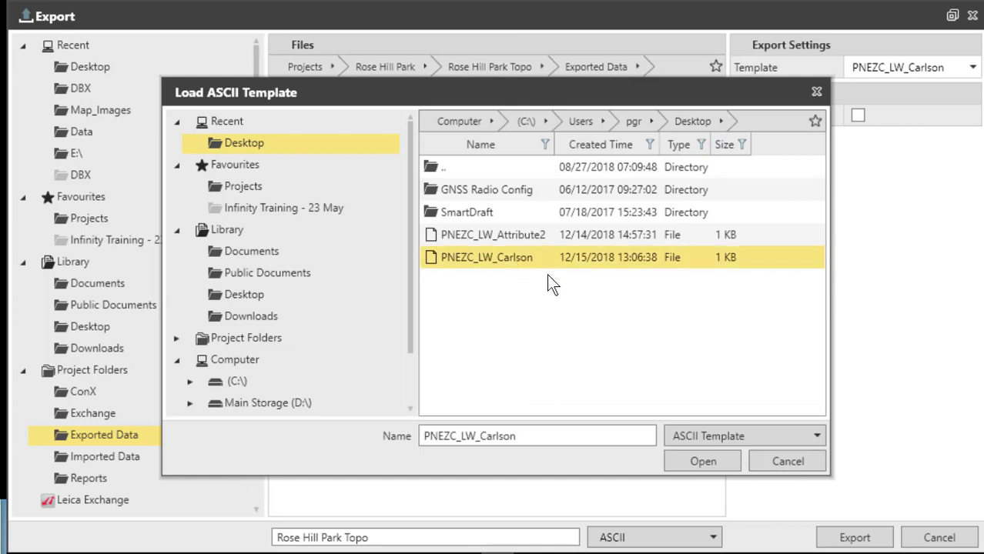
click(696, 461)
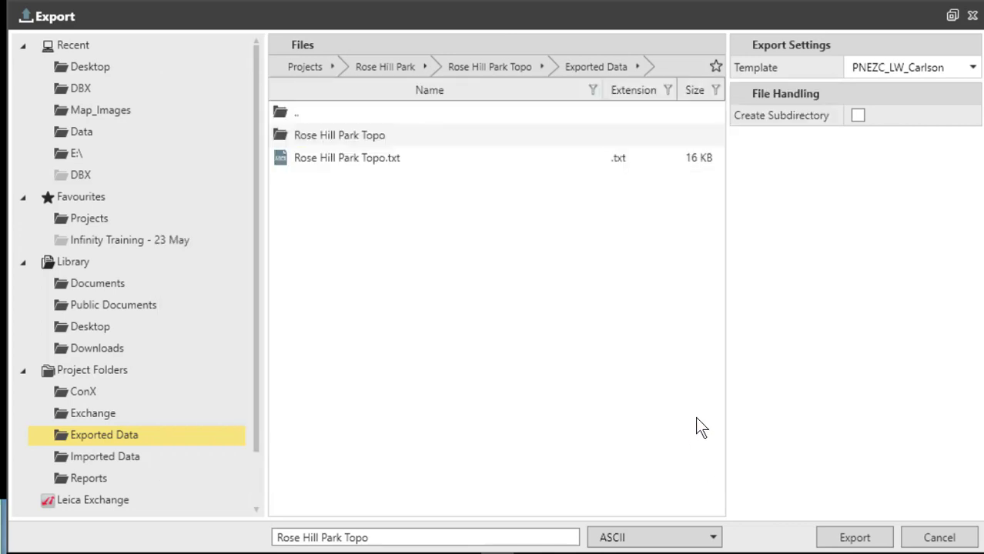